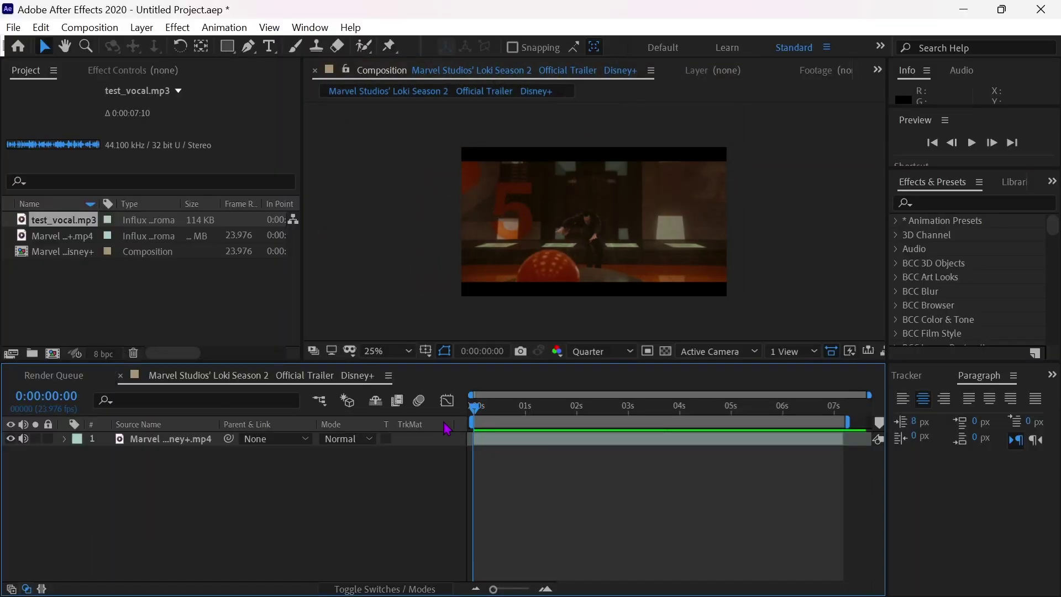
Queue the Loki trailer composition in the Render Queue with Ctrl+M.
key("ctrl+m")
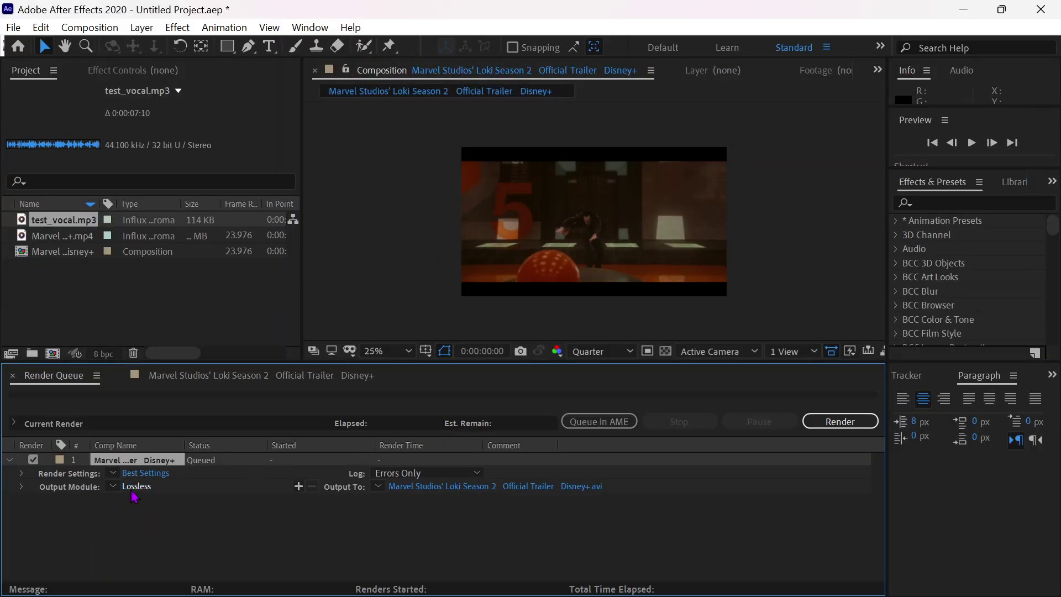
Set the output module format to MP3 and render the trailer audio as VOCALS.mp3.
left_click(136, 486)
left_click(468, 94)
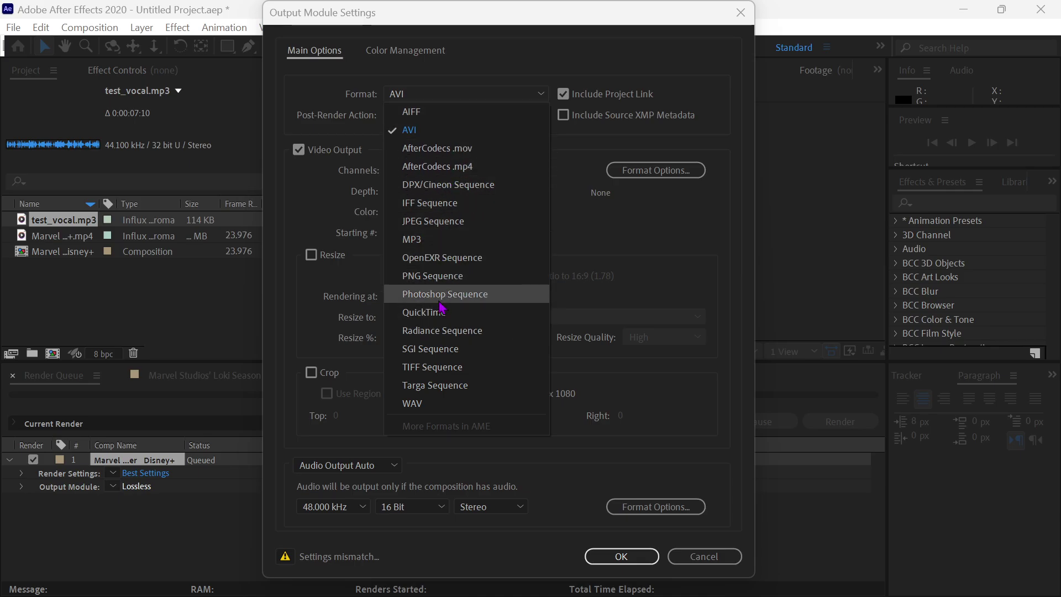
left_click(537, 238)
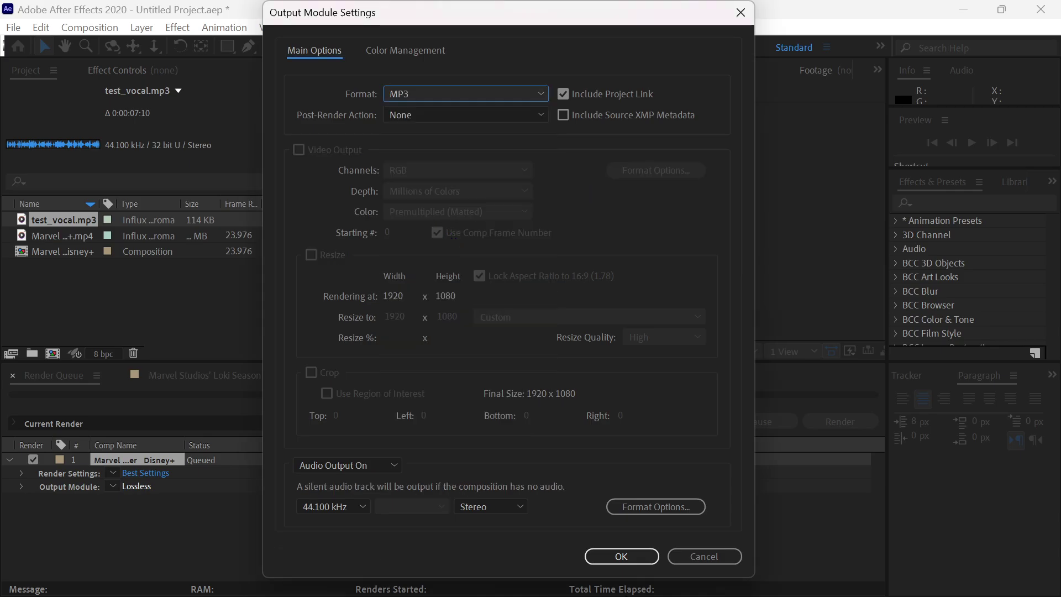
left_click(622, 555)
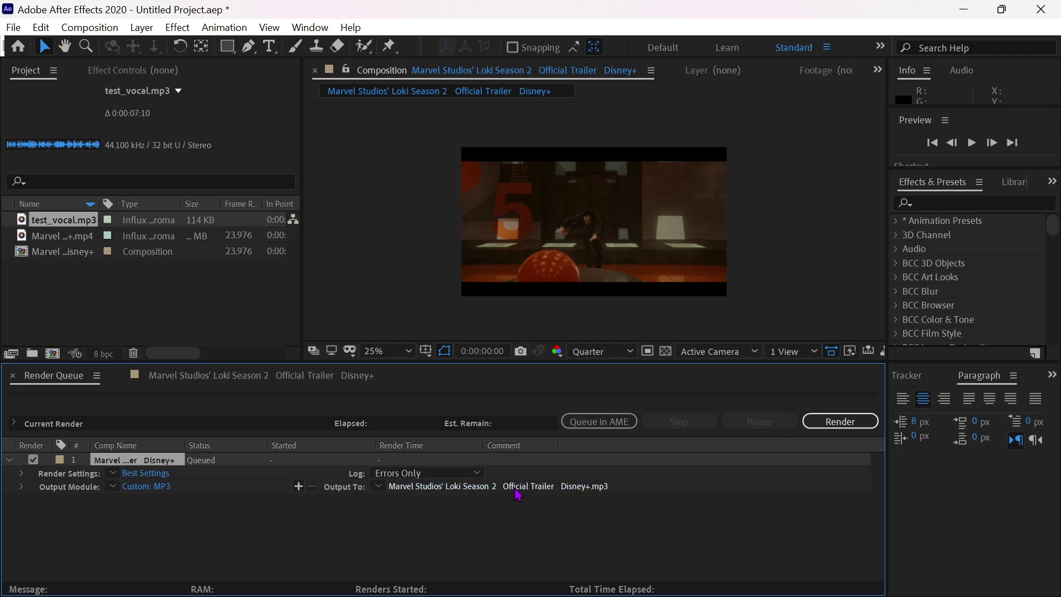
left_click(839, 422)
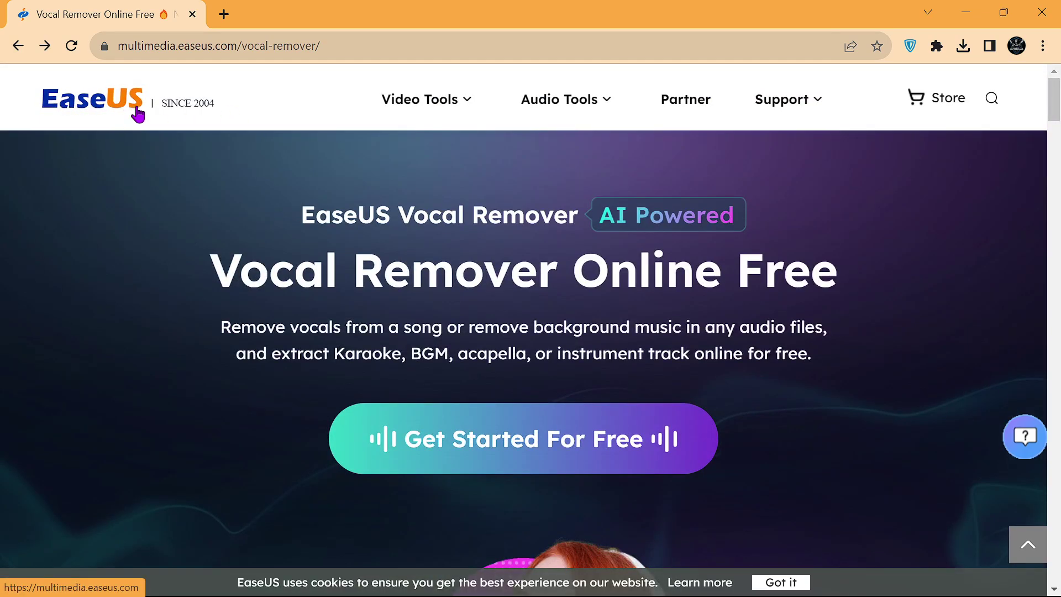
Start the EaseUS vocal removal tool and drag in the rendered audio to upload.
left_click(643, 469)
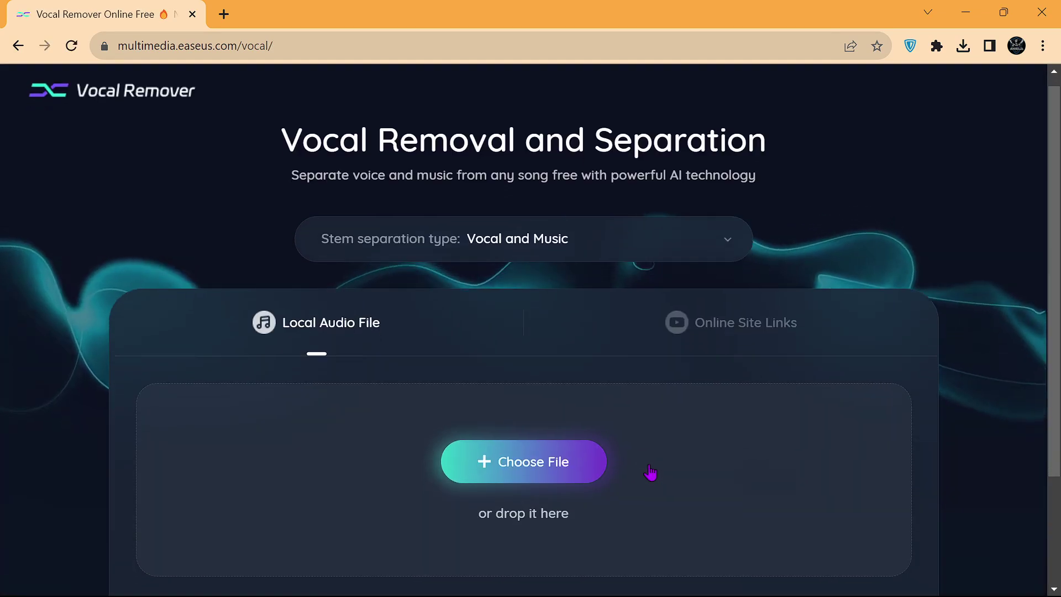
scroll(607, 414, "down", 2)
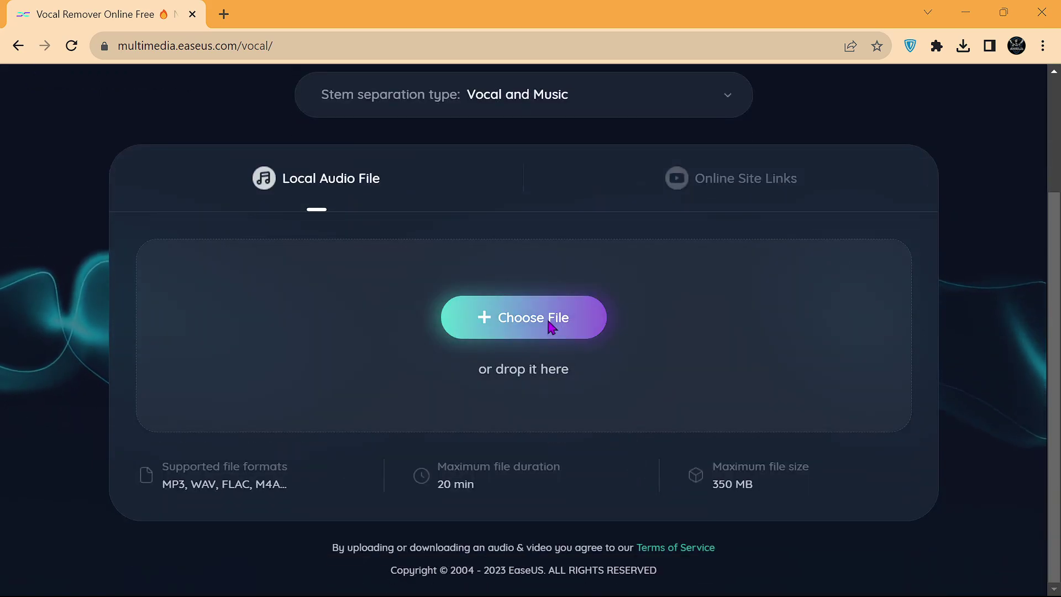
left_click_drag(368, 160, 531, 299)
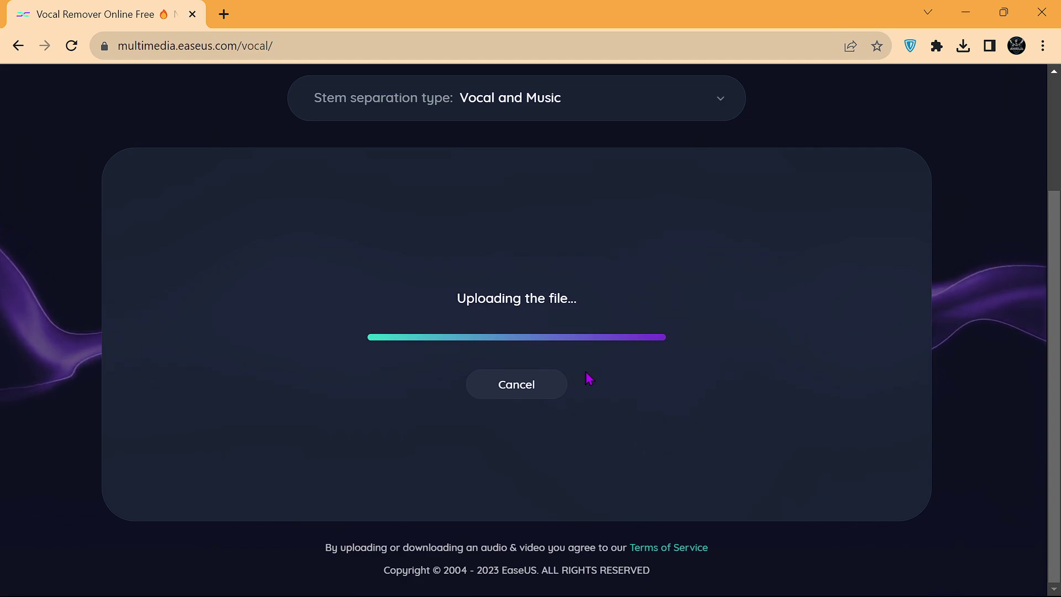
scroll(663, 328, "up", 1)
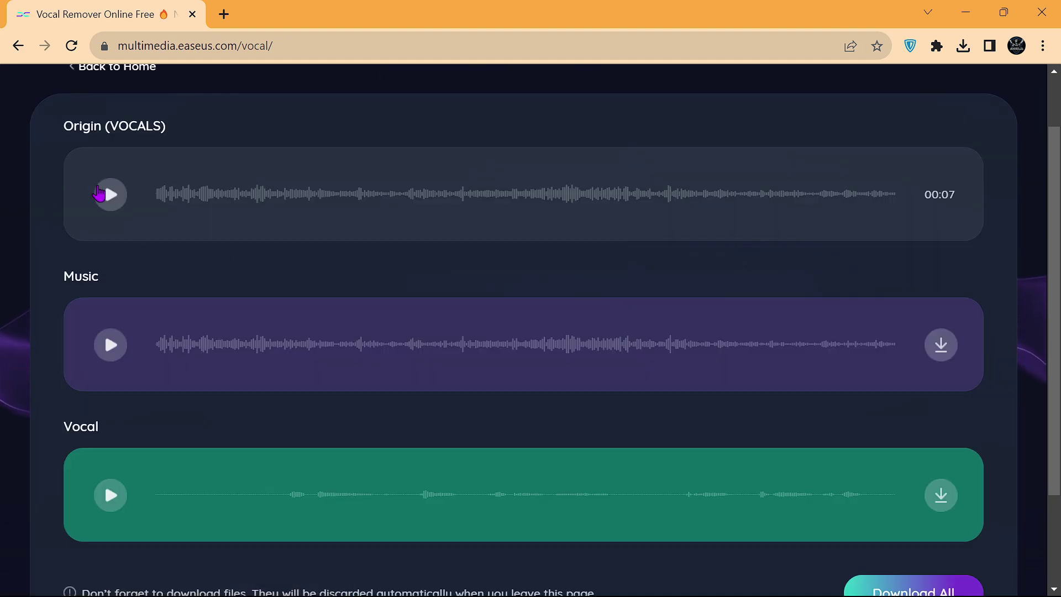
Play the original uploaded track once separation into Music and Vocal finishes.
left_click(108, 193)
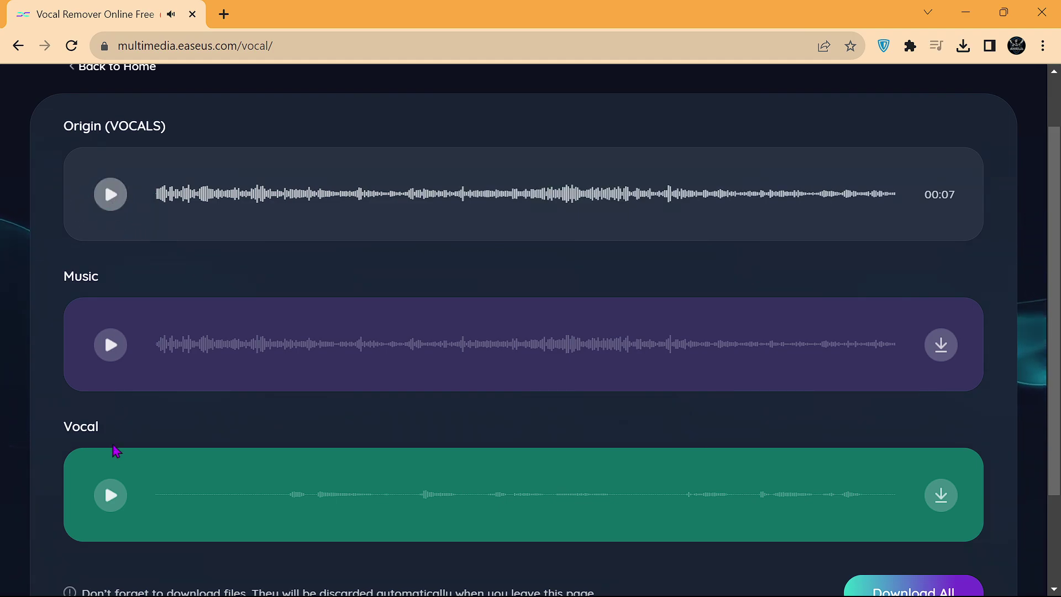
Preview the Music and Vocal tracks, download VOCALS_vocal.mp3, and return to After Effects.
left_click(110, 350)
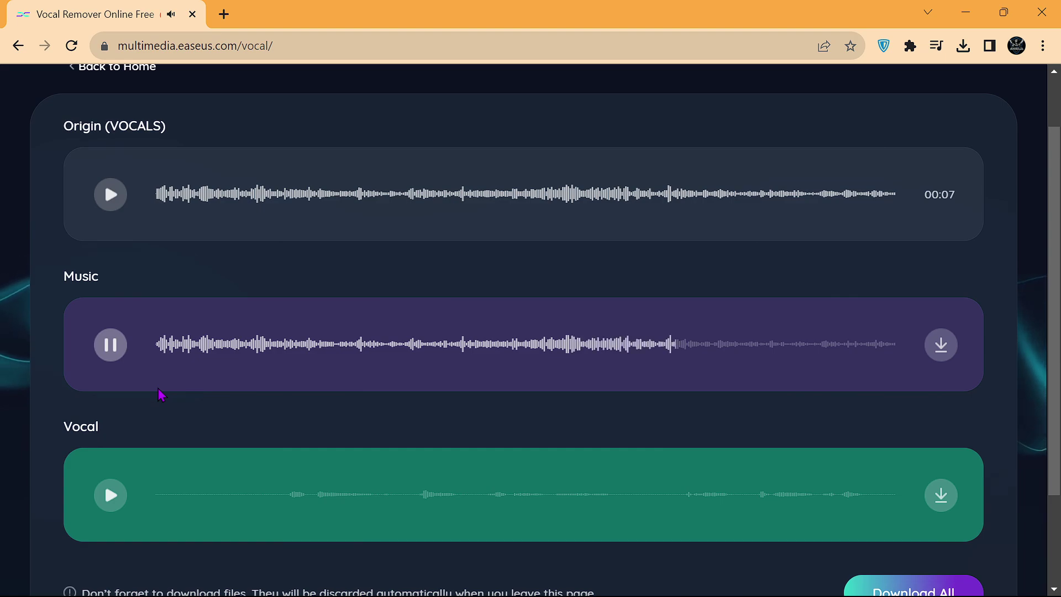
left_click(110, 504)
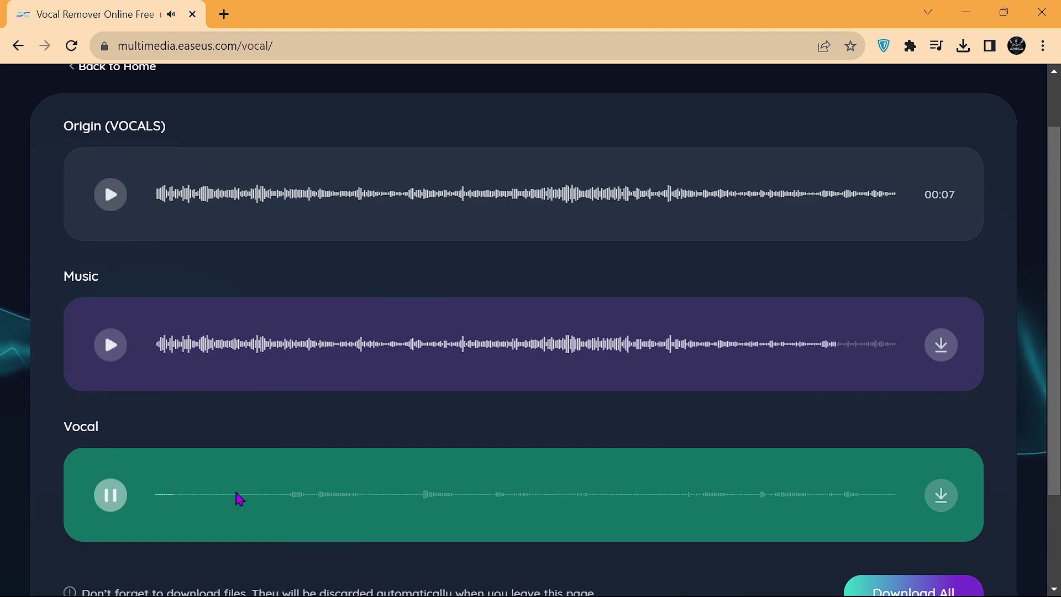
scroll(273, 456, "down", 1)
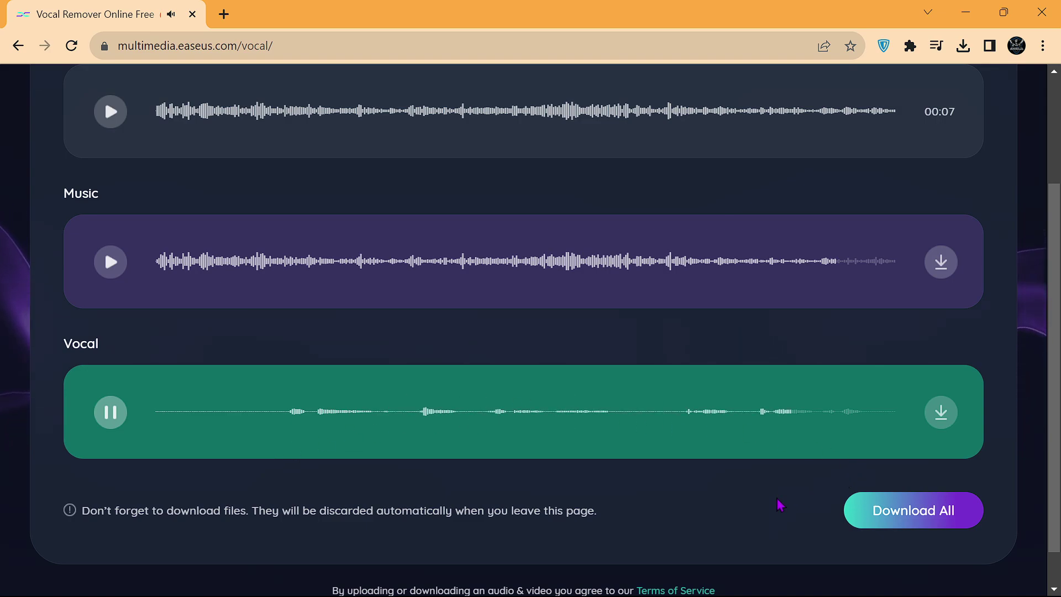
left_click(945, 417)
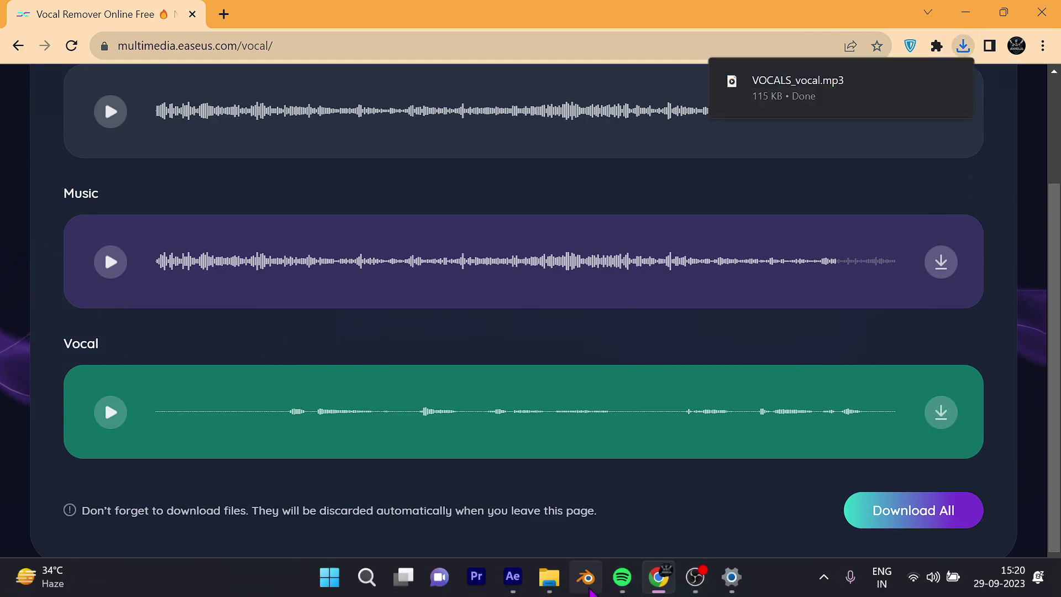
left_click(515, 583)
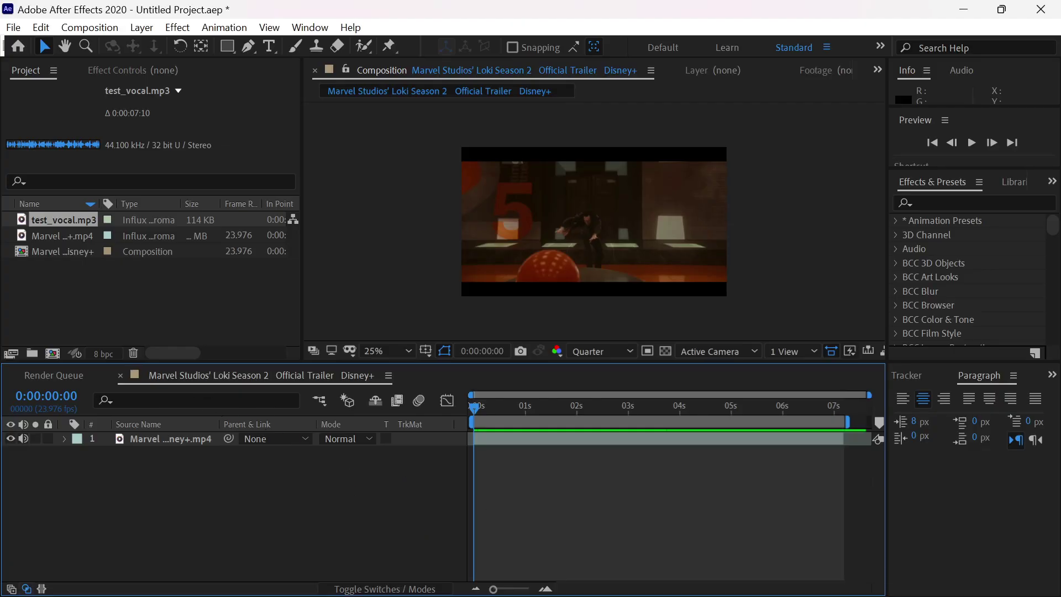
Import VOCALS_vocal.mp3 from Explorer, place it in the trailer timeline, and preview it.
mouse_move(549, 576)
left_click(844, 124)
left_click_drag(365, 313, 299, 349)
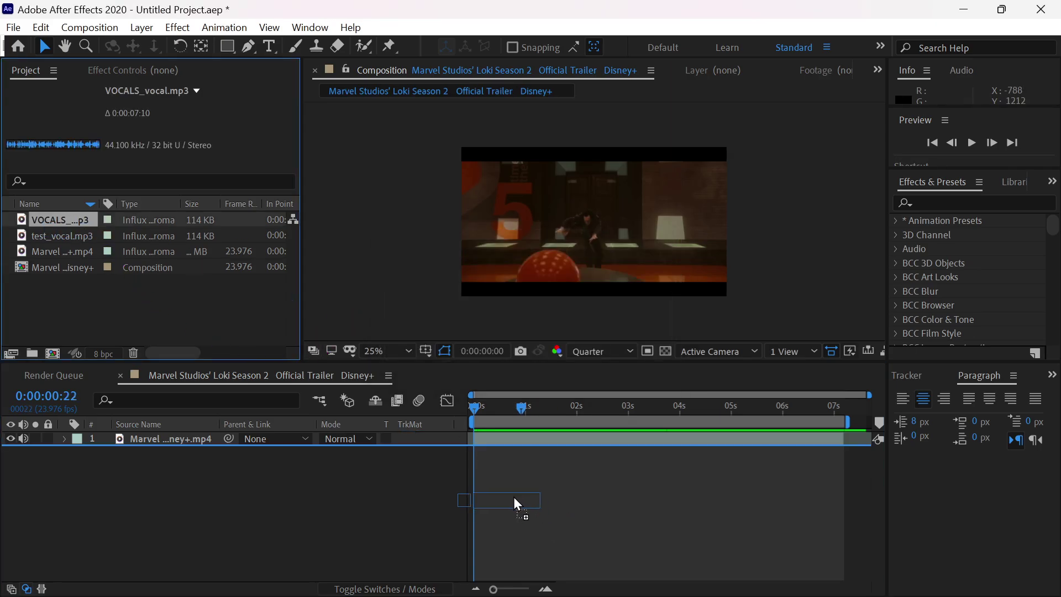
left_click_drag(77, 224, 510, 499)
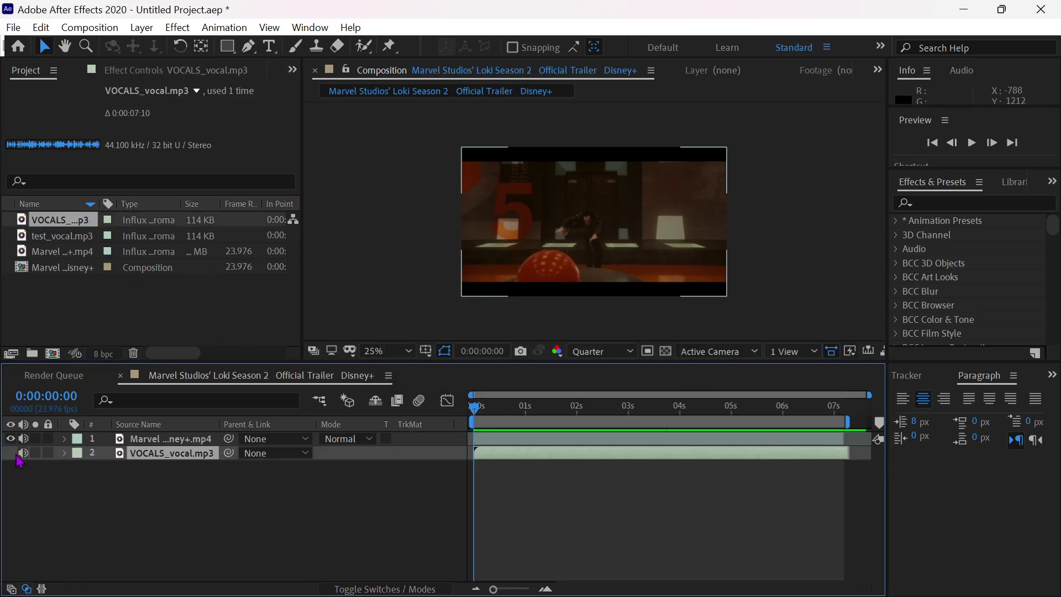
key("space")
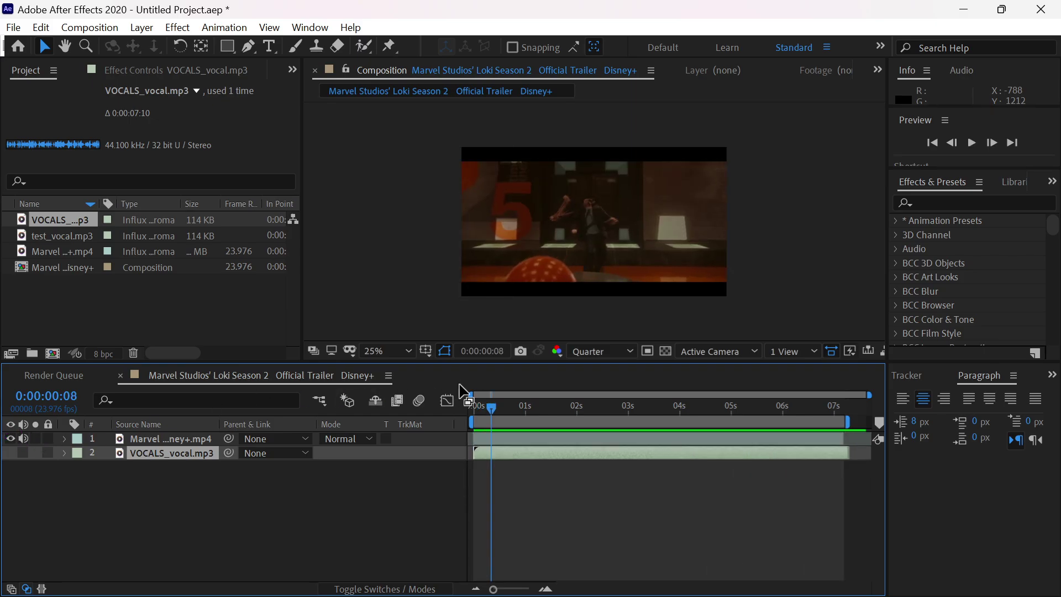
Stop and replay the composition preview to check the vocals-only audio.
key("Caps_Lock")
key("Caps_Lock")
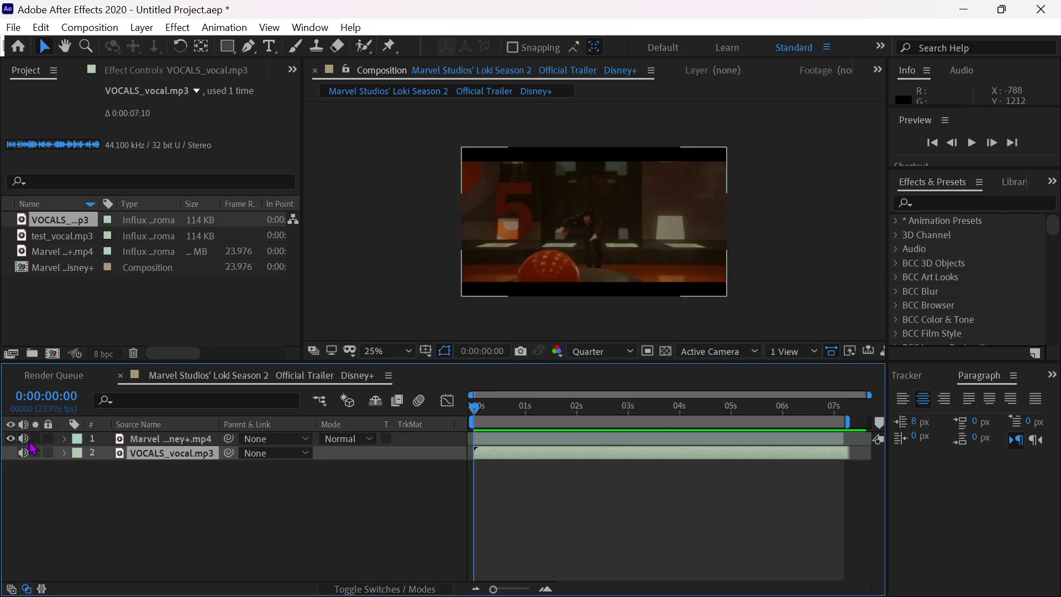
key("space")
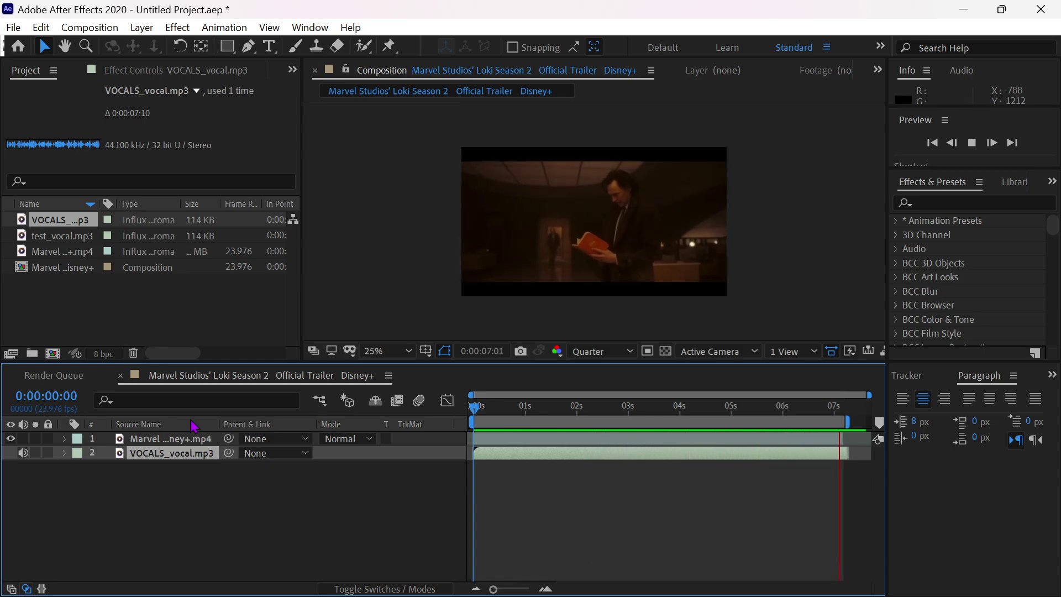
key("space")
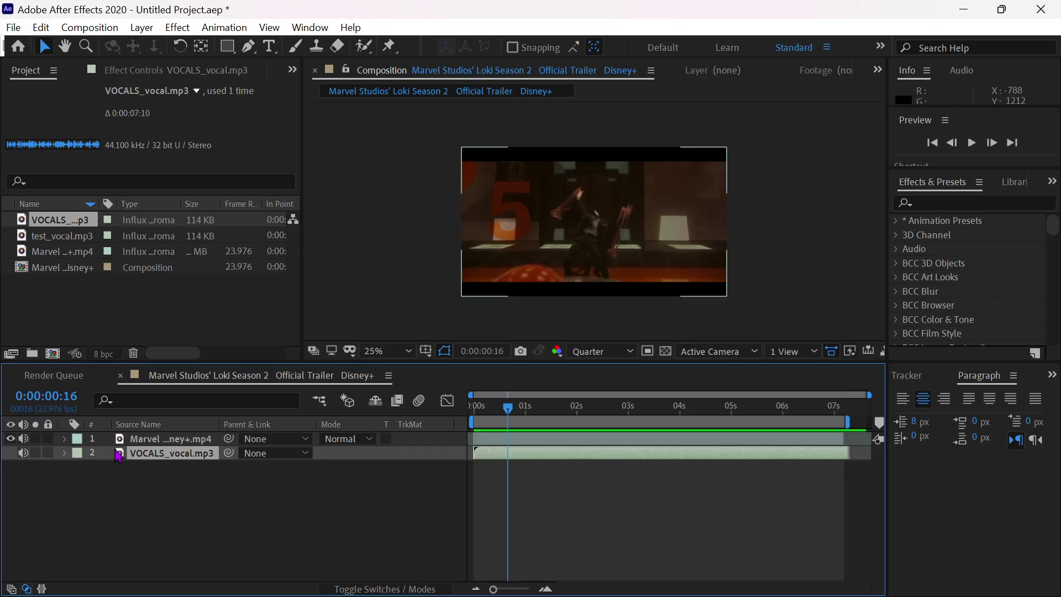